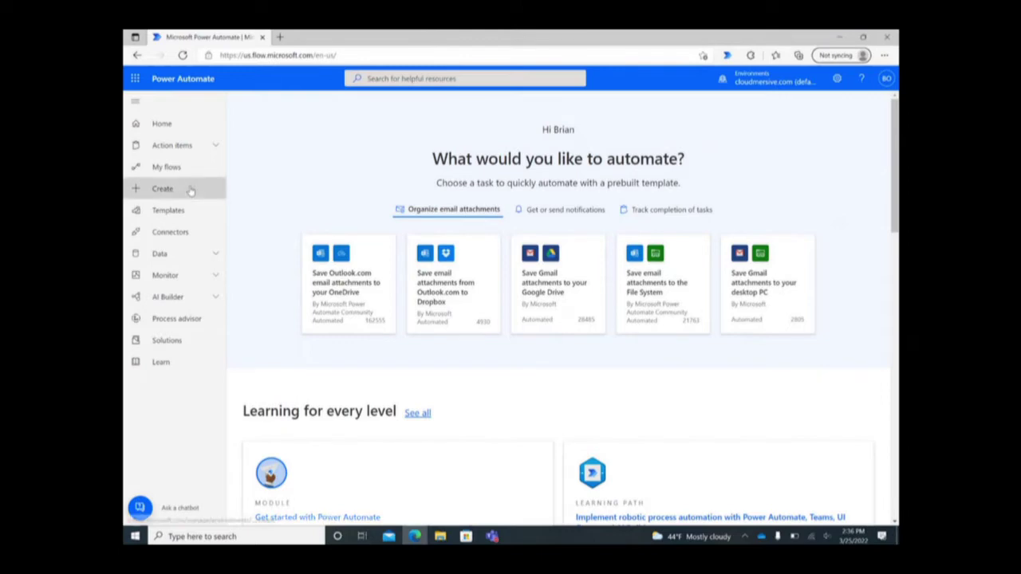
Create an instant cloud flow named "URL to PDF" with the "Manually trigger a flow" trigger
click(163, 189)
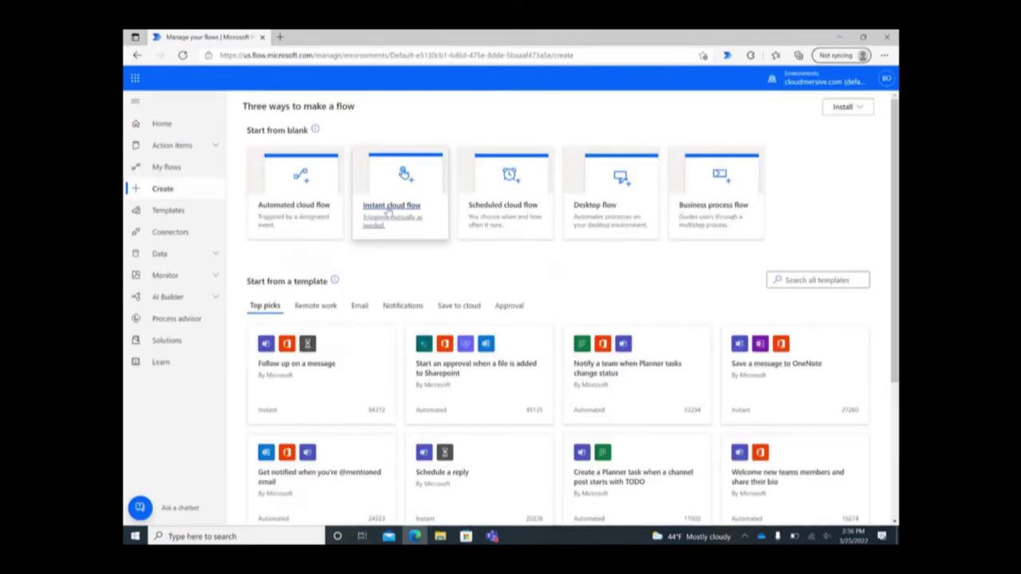
click(389, 210)
click(548, 206)
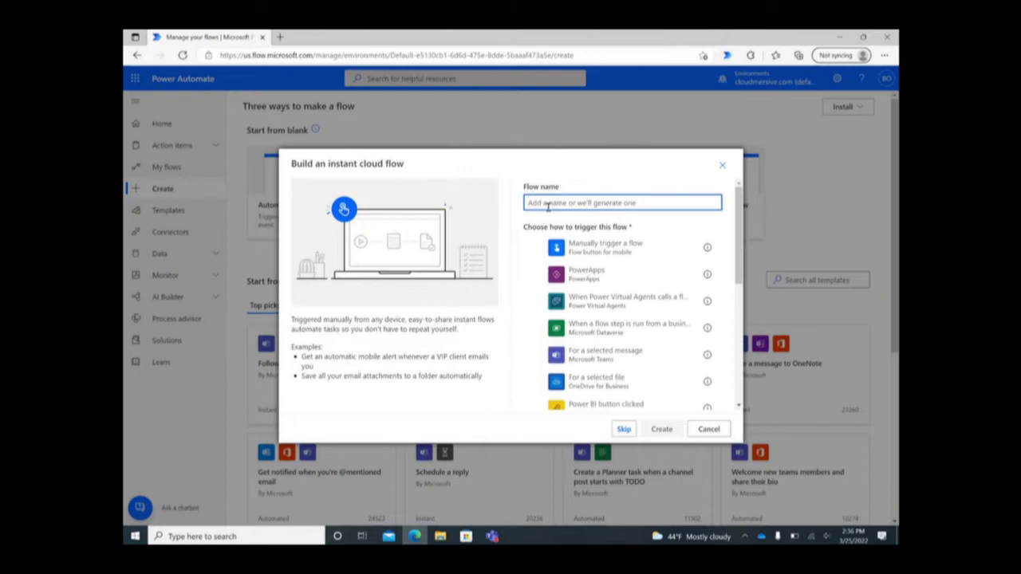
text(URL to PDF)
click(590, 247)
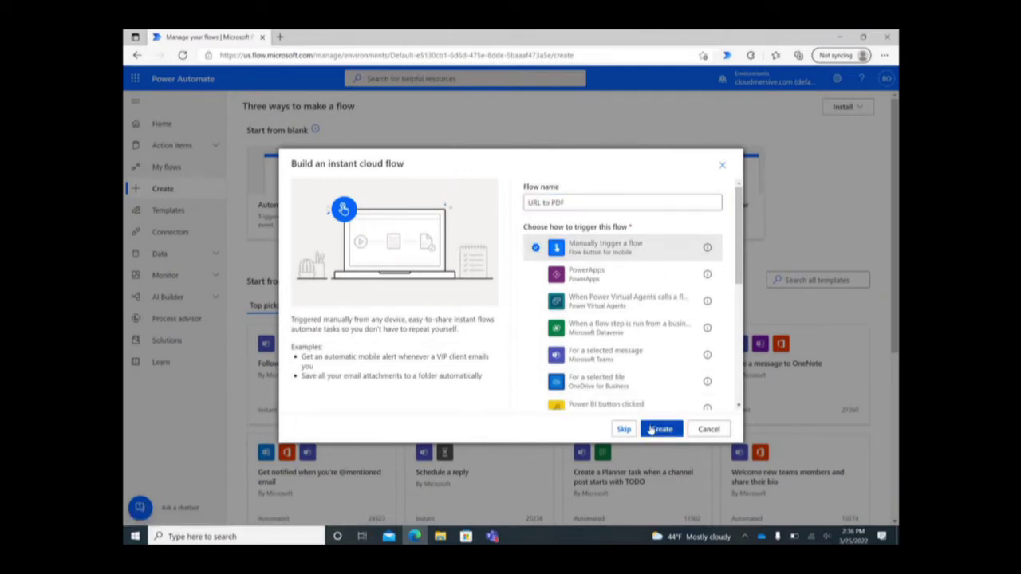
click(652, 430)
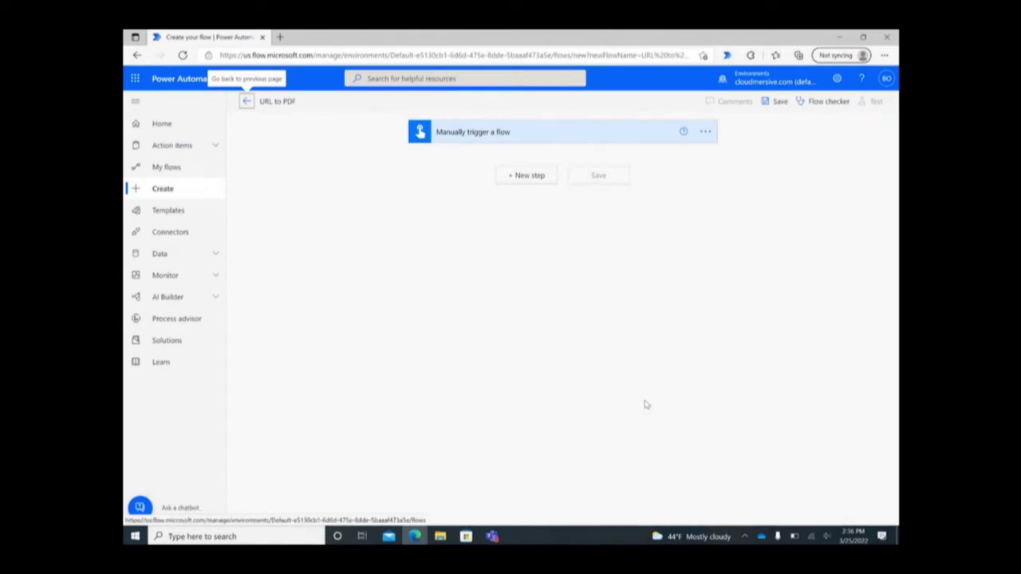
Add the Cloudmersive Document Conversion action "Convert a URL to PDF" after the manual trigger
click(540, 179)
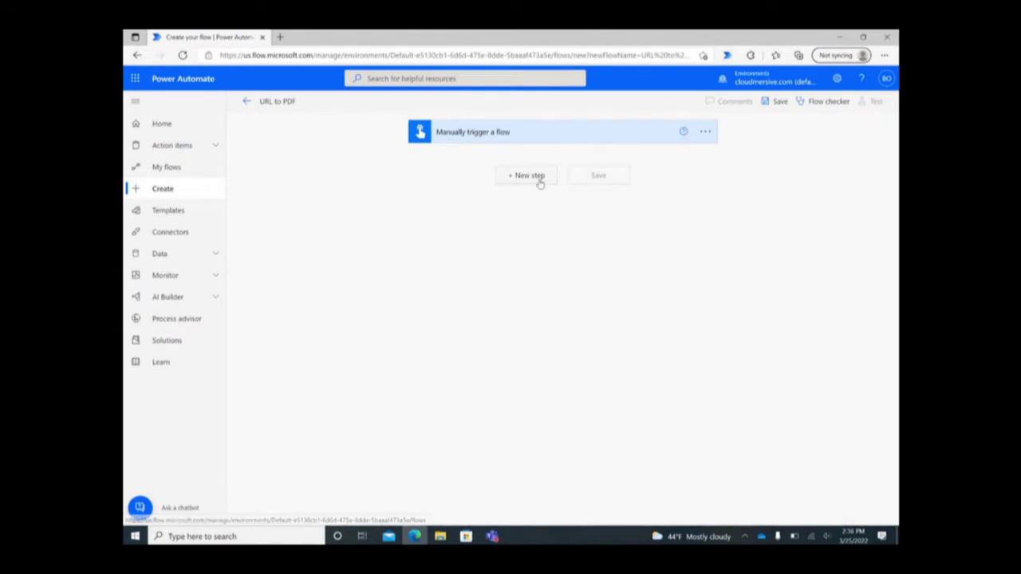
text(Cl)
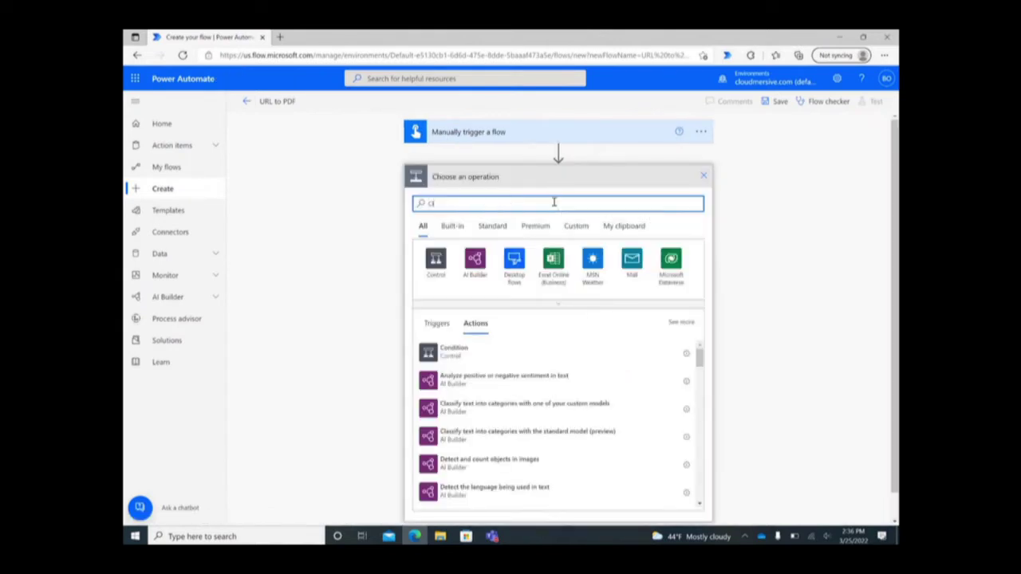
text(oudmersive)
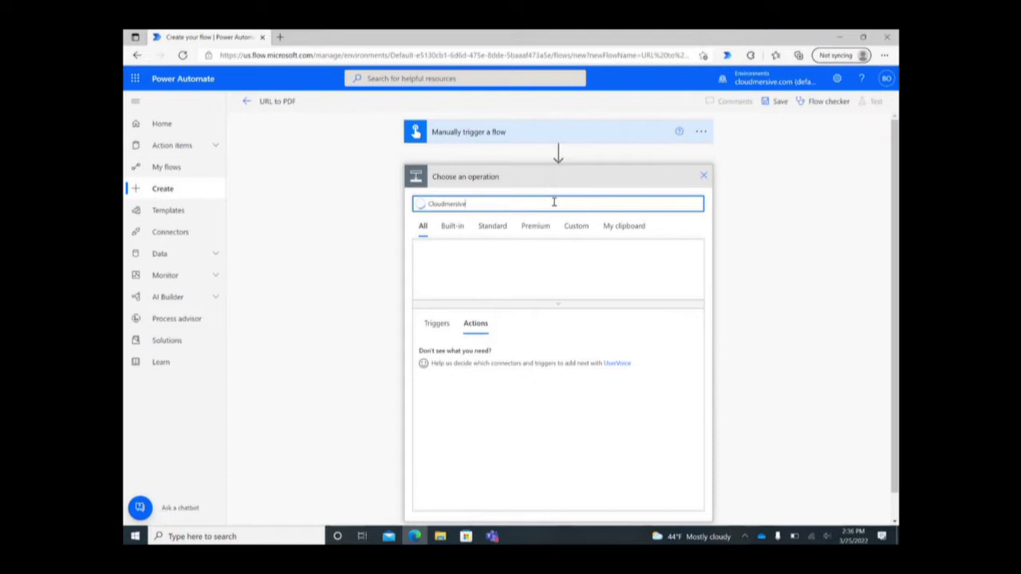
click(627, 271)
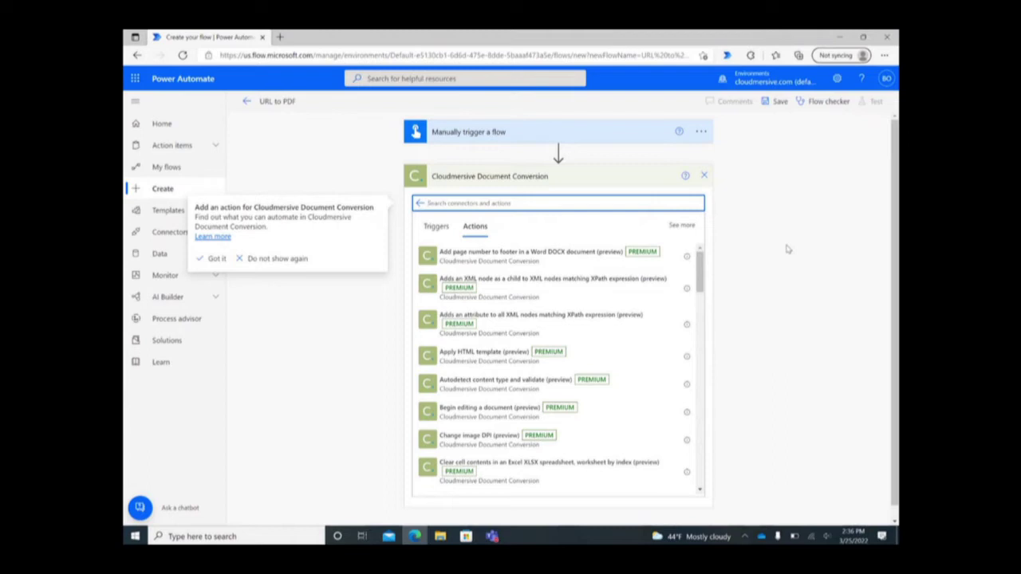
text(URL to PDF)
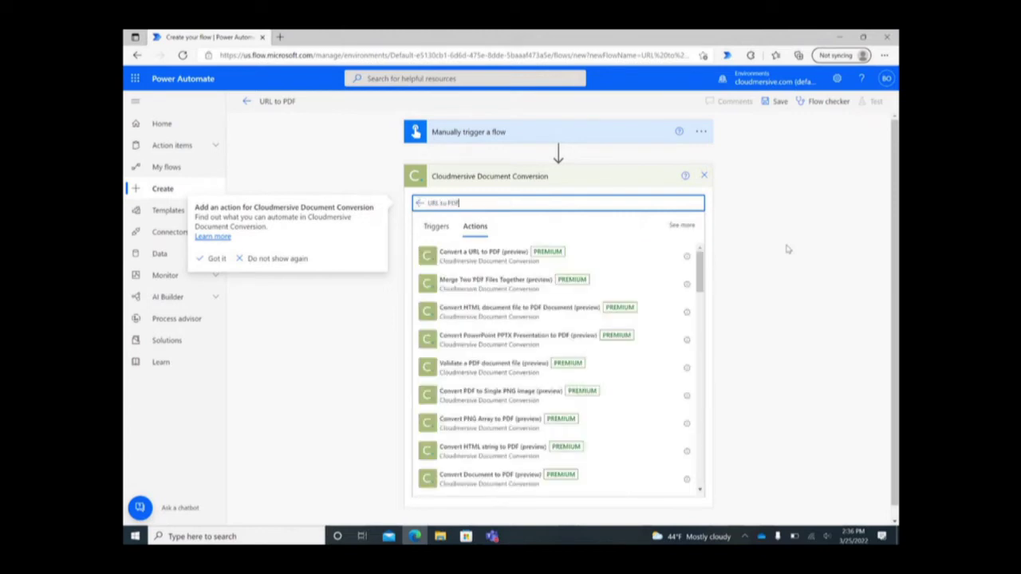
click(612, 254)
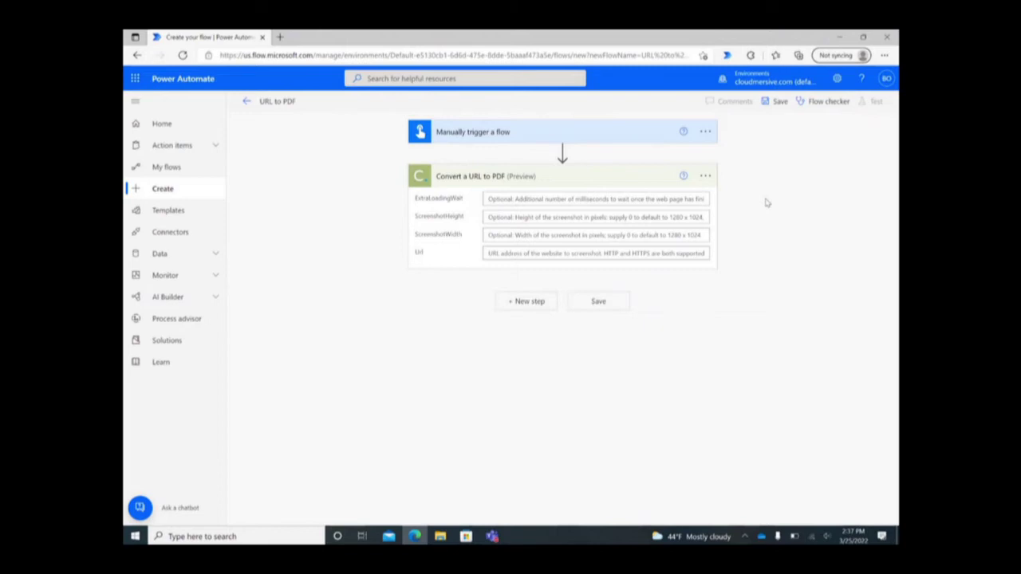
click(664, 200)
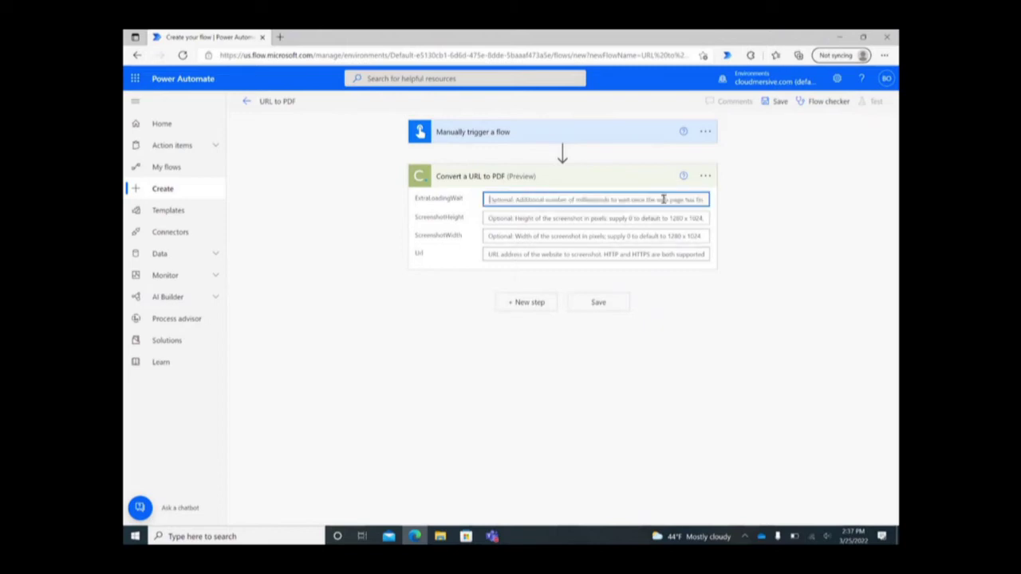
text(0)
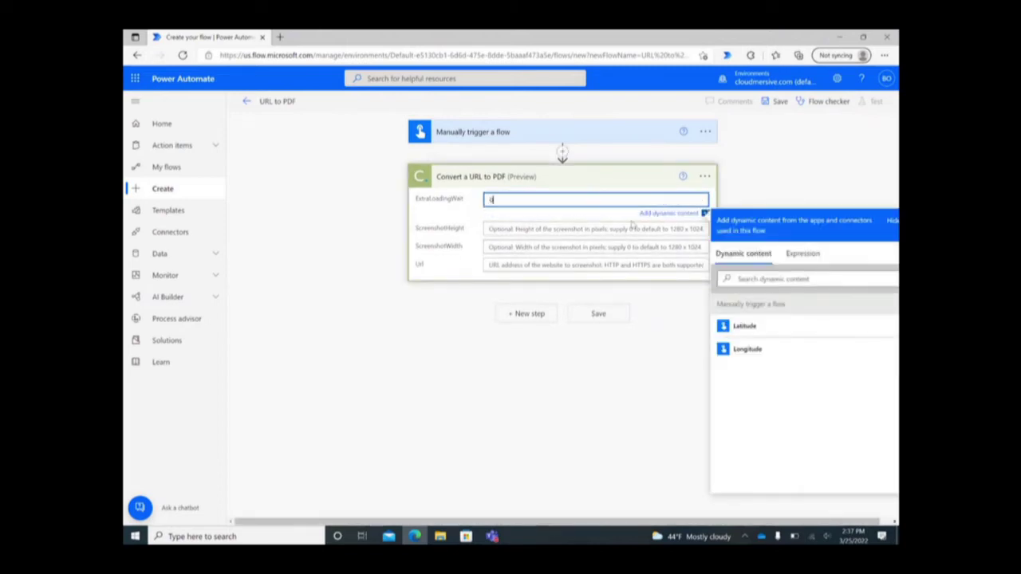
click(622, 229)
text(0)
click(575, 241)
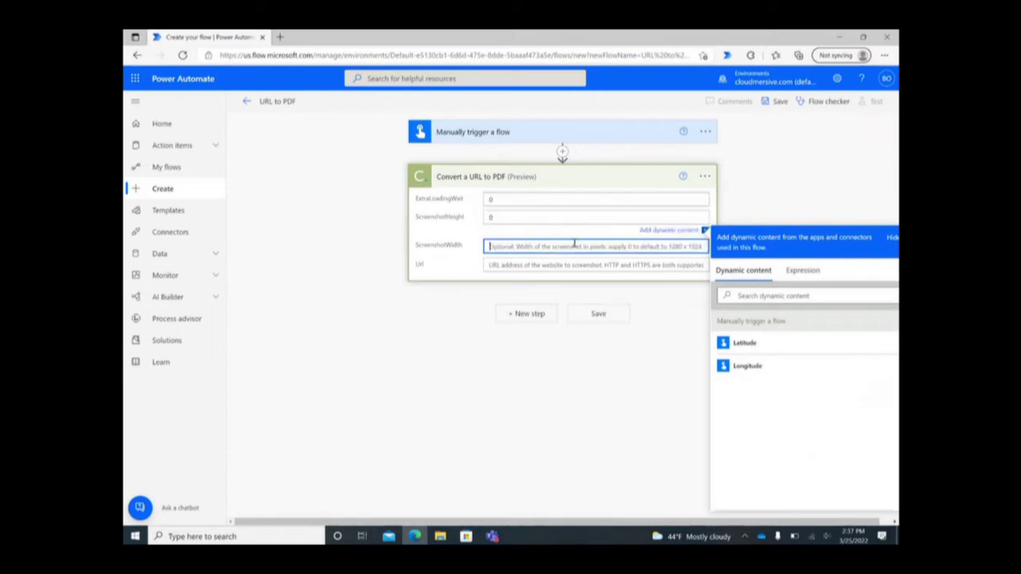
text(0)
click(548, 263)
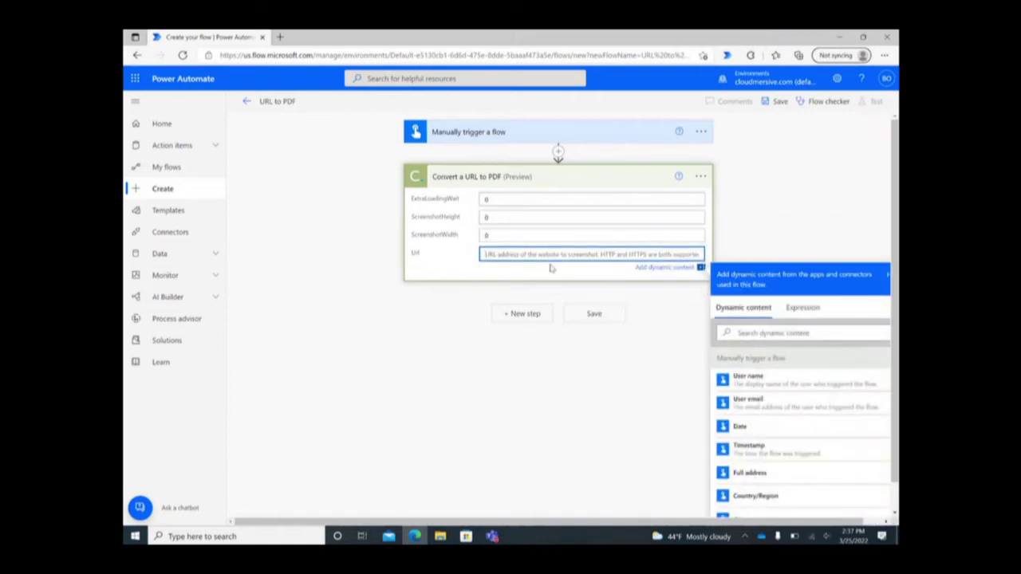
text(https://www.google.com/)
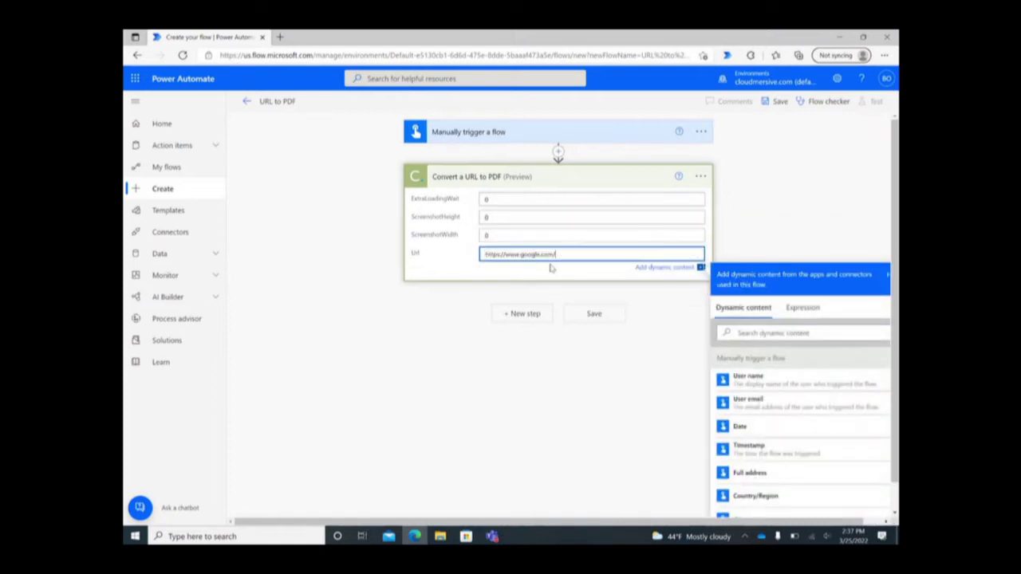
Add the OneDrive for Business "Create file" action after the URL conversion
click(528, 314)
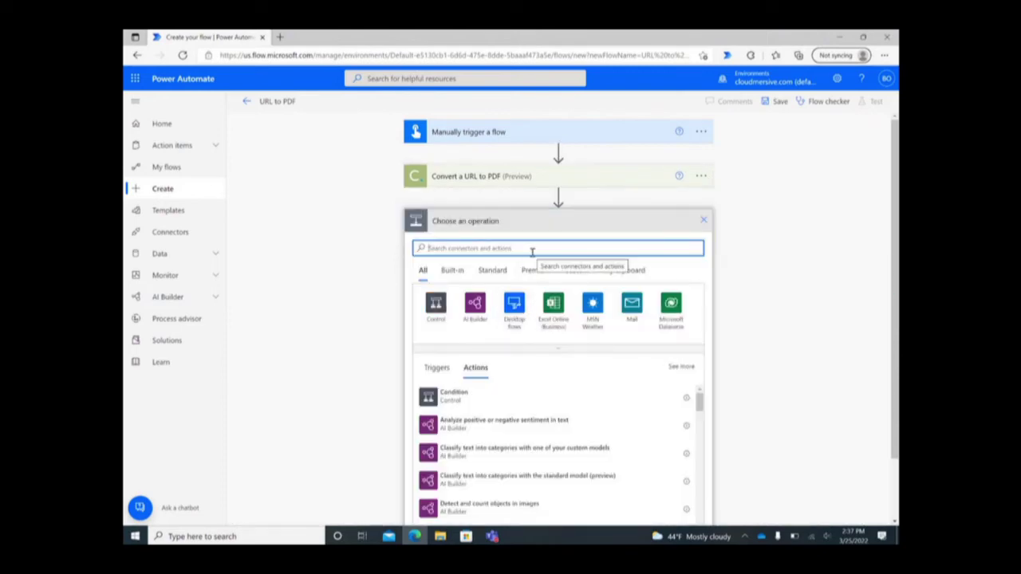
text(create file)
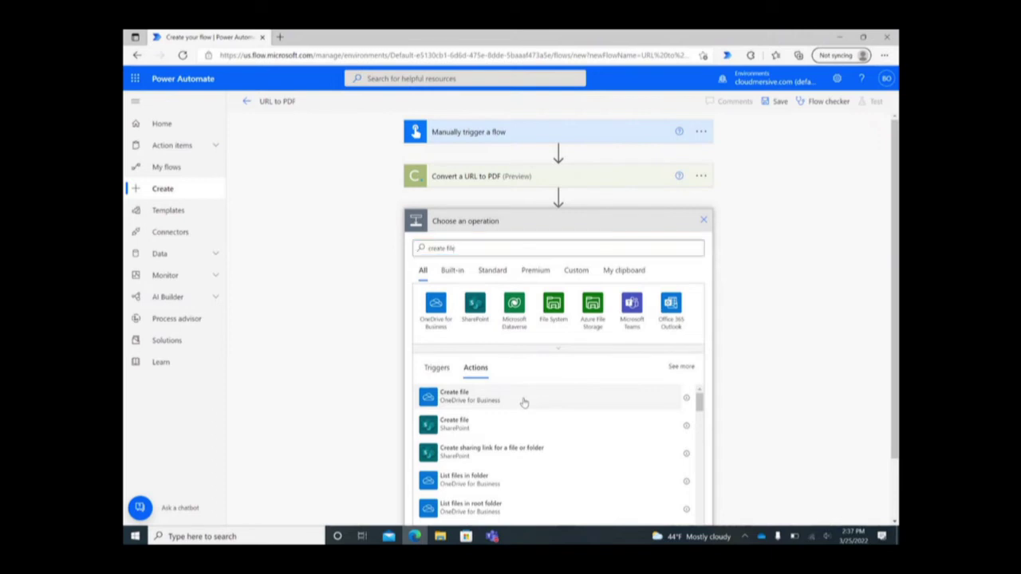
click(523, 399)
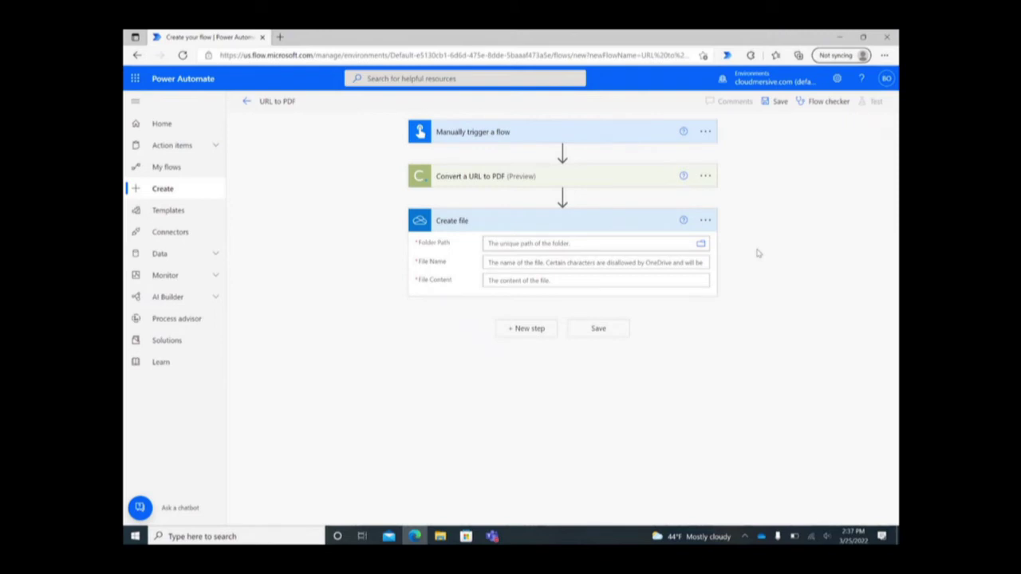
Configure the Create file action with folder path /Power Automate Tests, file name "URL to PDF.pdf" and OutputContent as the file content
click(703, 245)
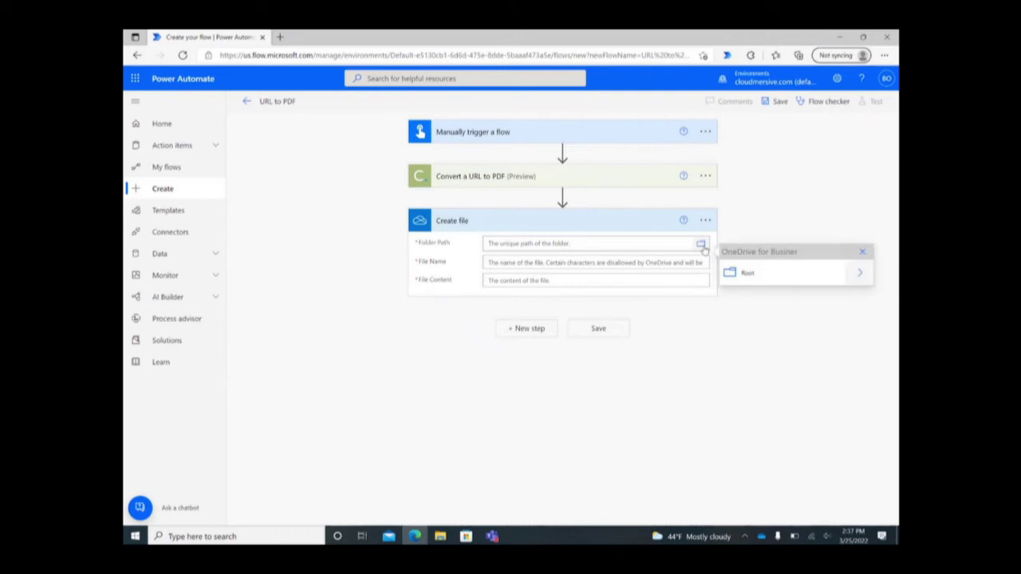
click(859, 273)
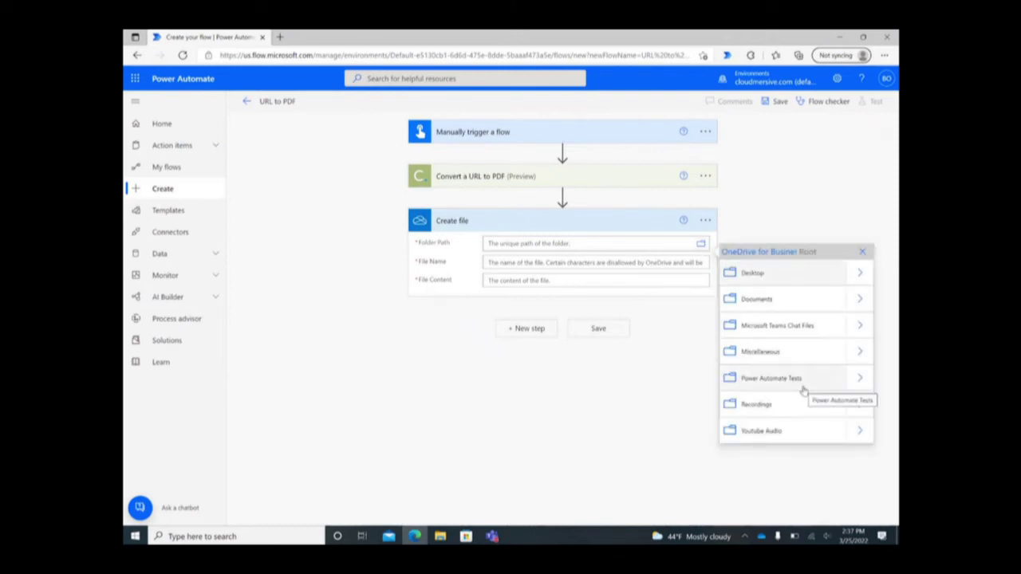
click(802, 389)
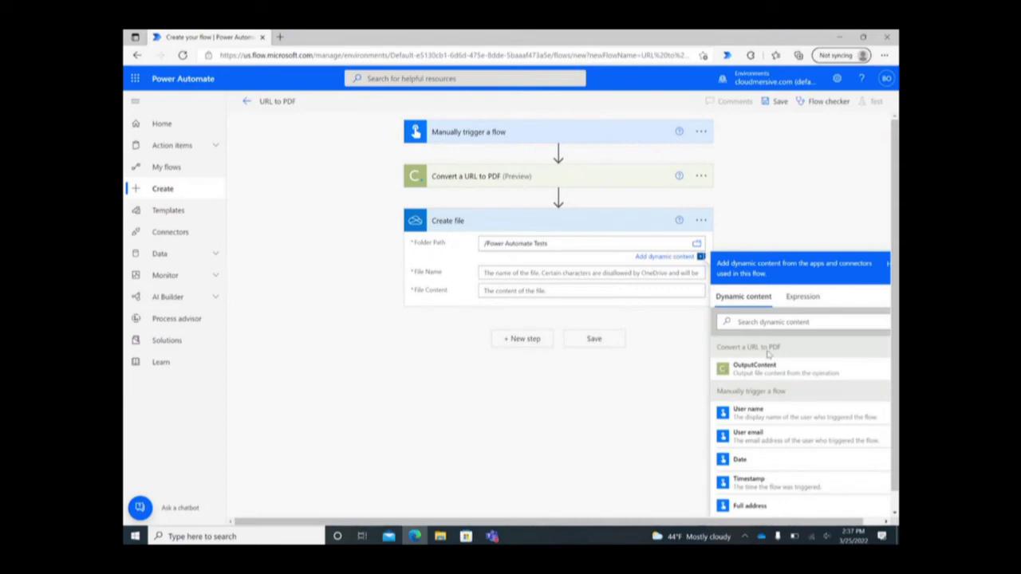
click(604, 272)
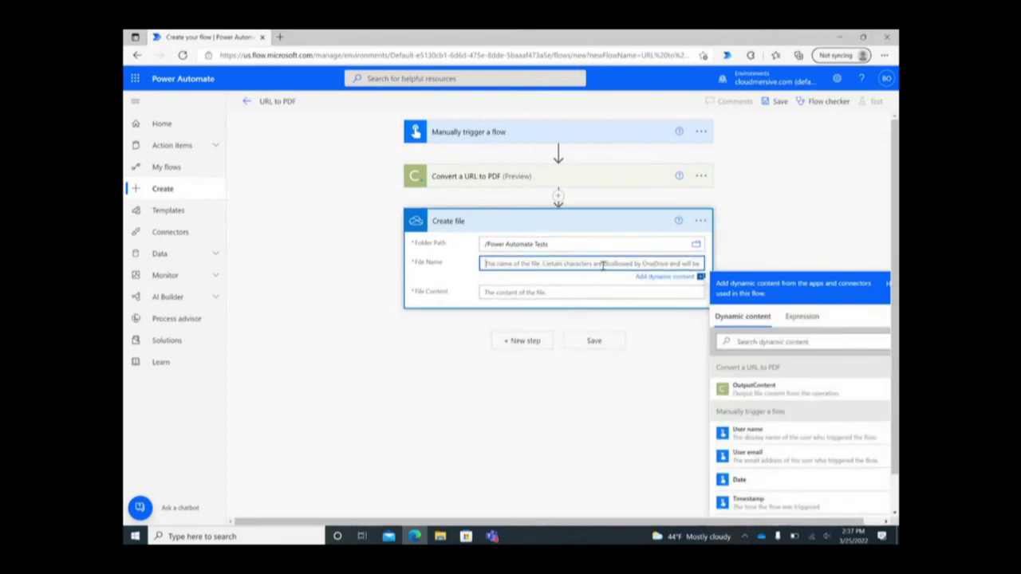
text(URL to PDF.pdf)
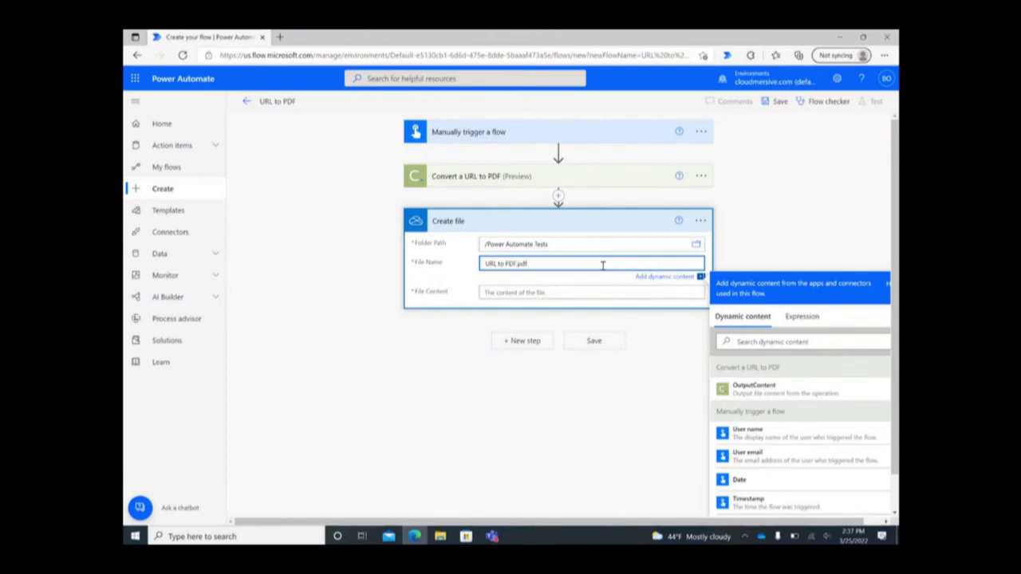
click(595, 288)
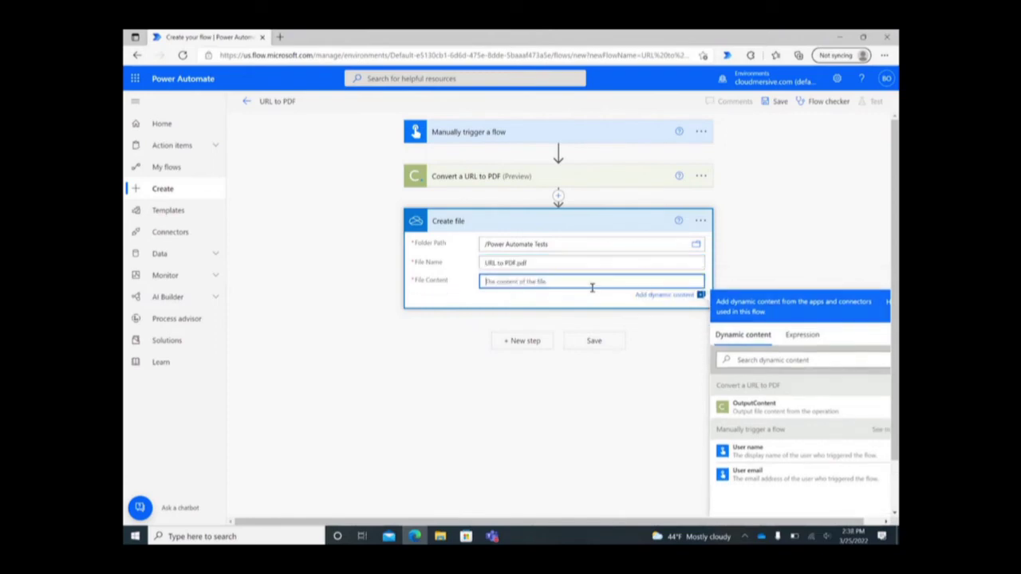
click(754, 404)
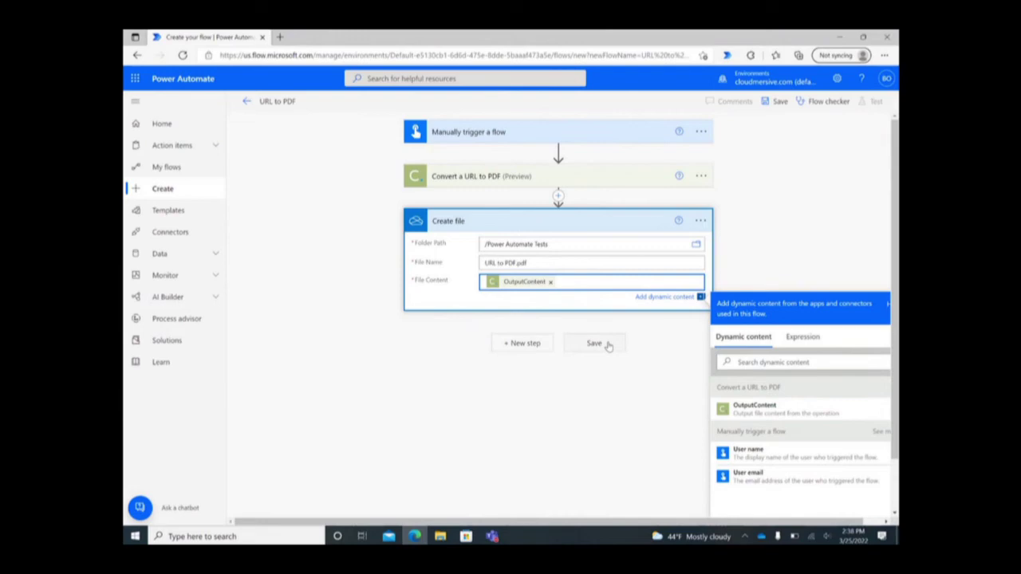
Save the URL to PDF flow and run a manual test of it
click(644, 354)
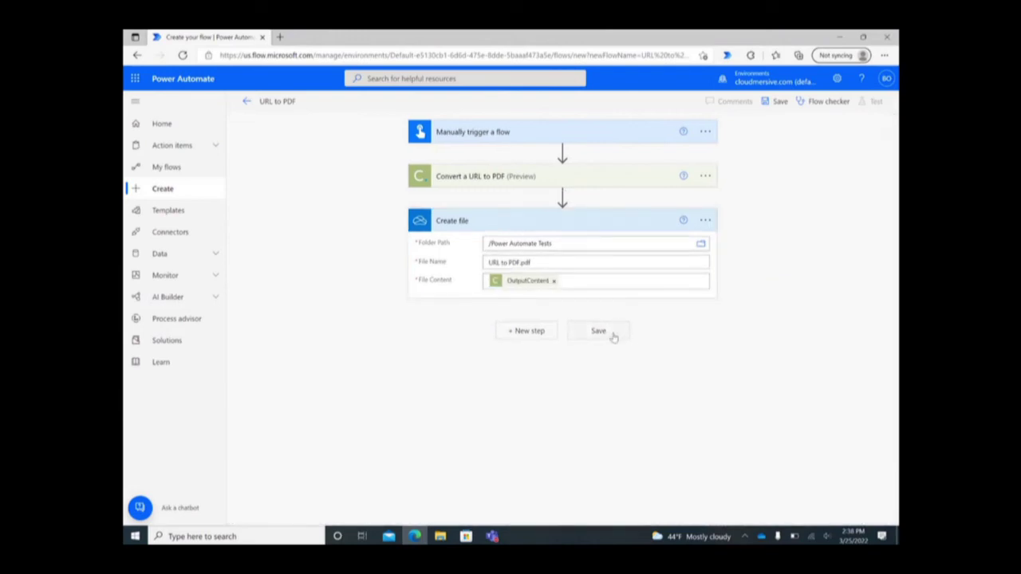
click(611, 336)
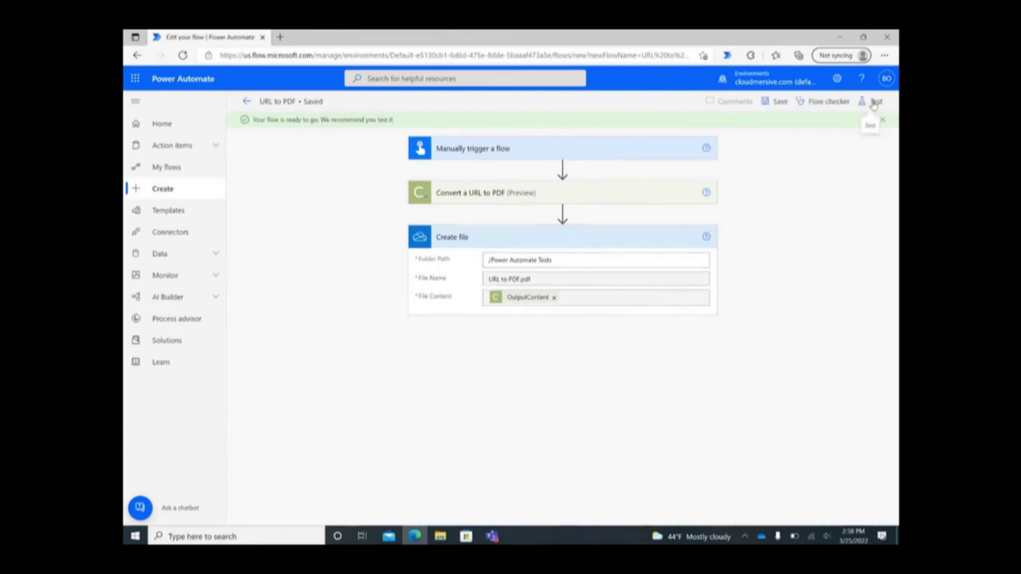
click(873, 101)
click(813, 130)
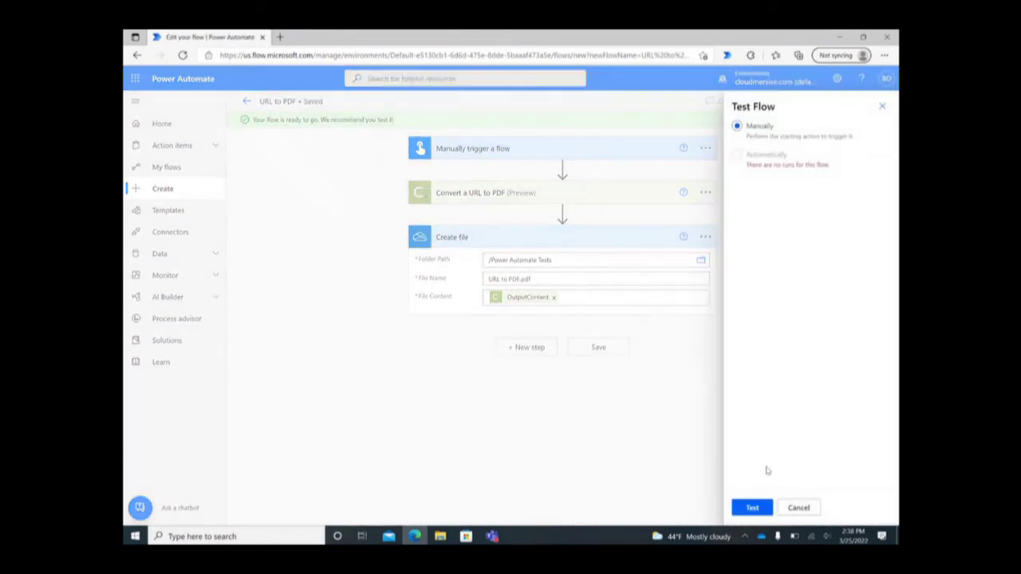
click(762, 508)
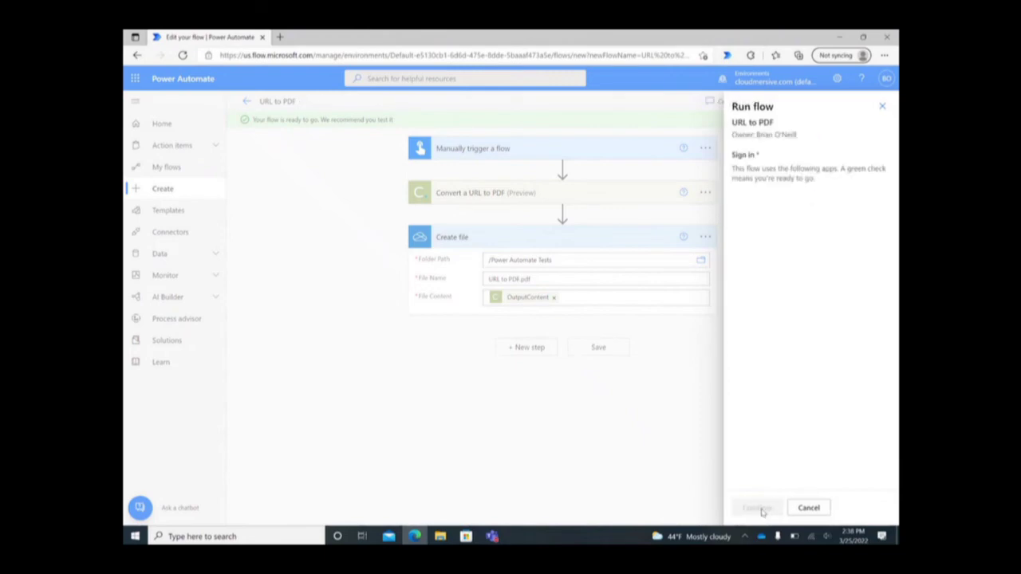
click(758, 508)
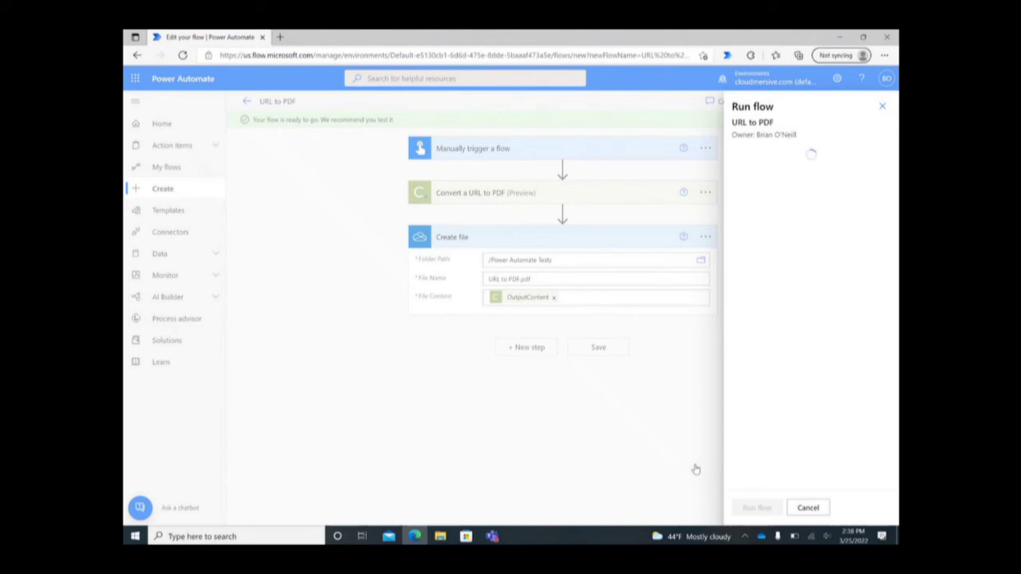
click(753, 509)
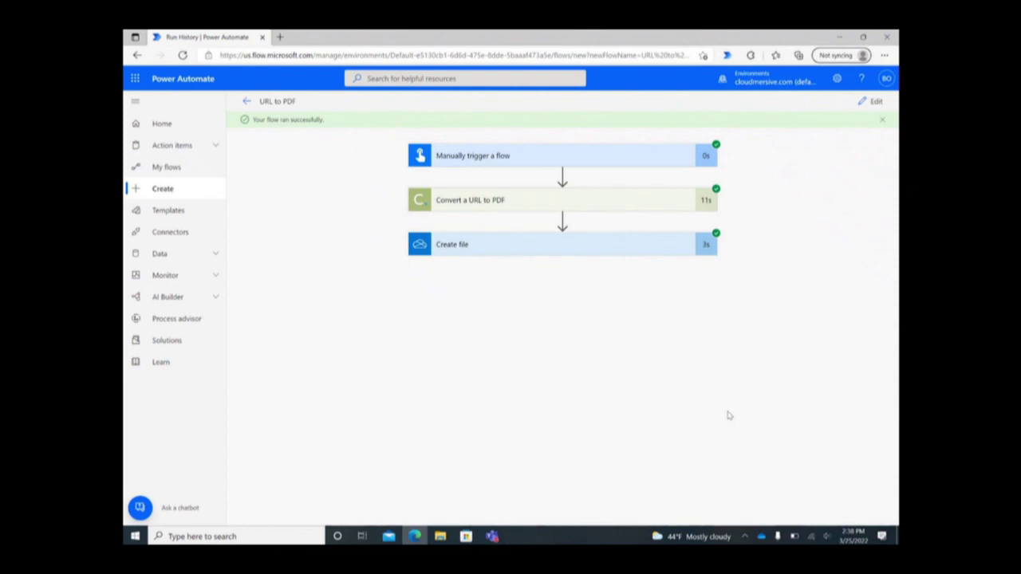
Switch to OneDrive and open the Power Automate Tests folder to check the flow's output file
click(762, 535)
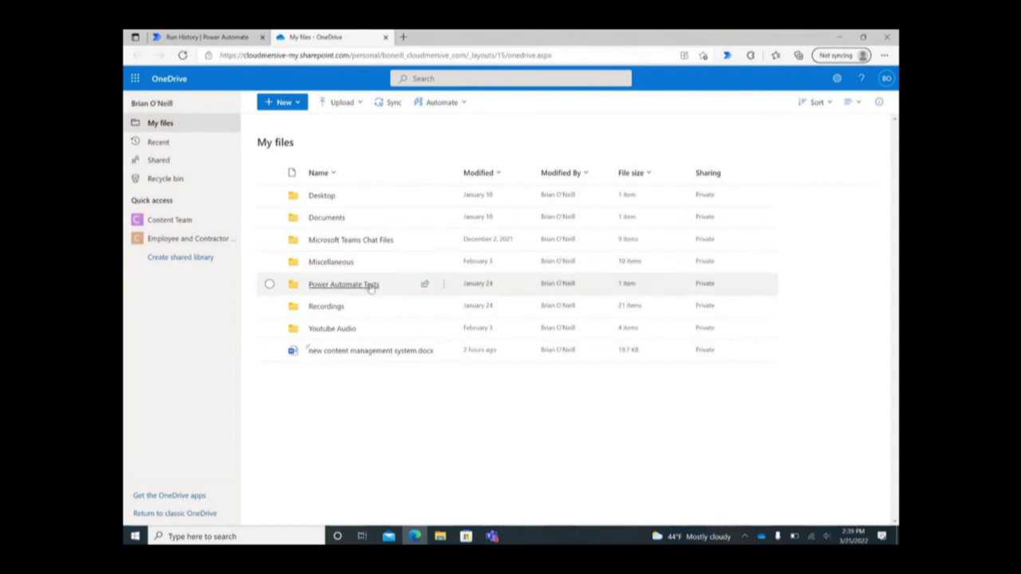
click(369, 286)
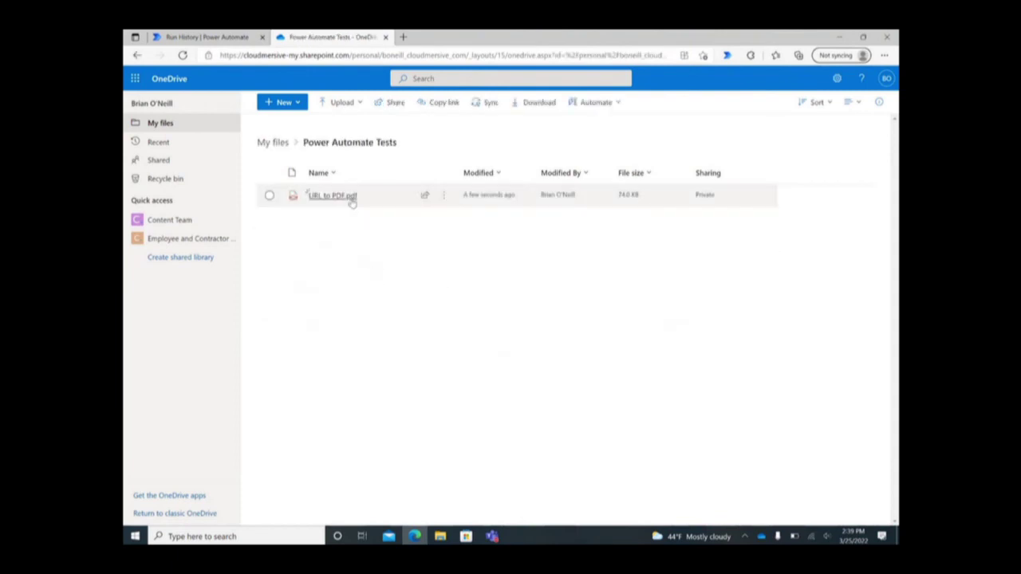